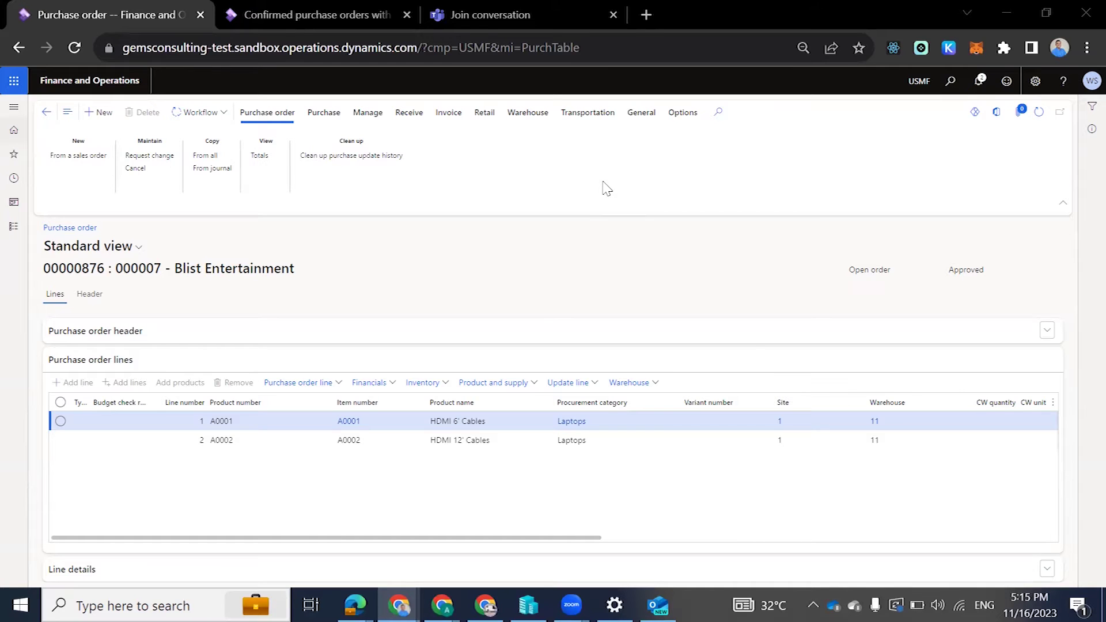
- Switch to the Confirmed purchase orders with changes workspace to see order 00000876's quantity changes
click(304, 23)
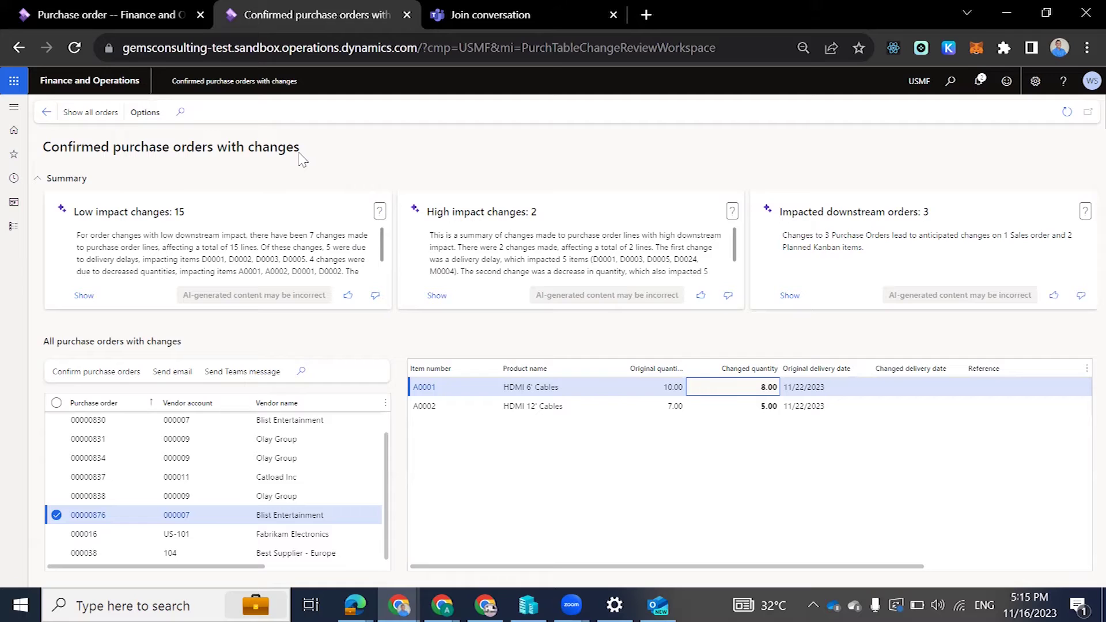
- Open Feature management from the Workspaces list in the navigation pane
click(13, 225)
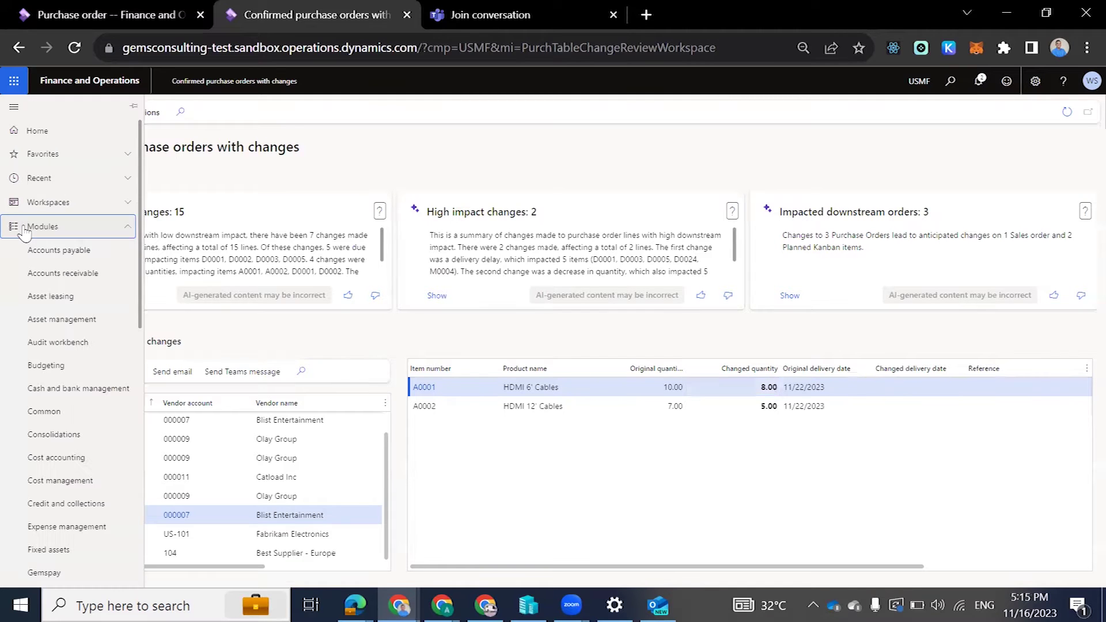
click(63, 203)
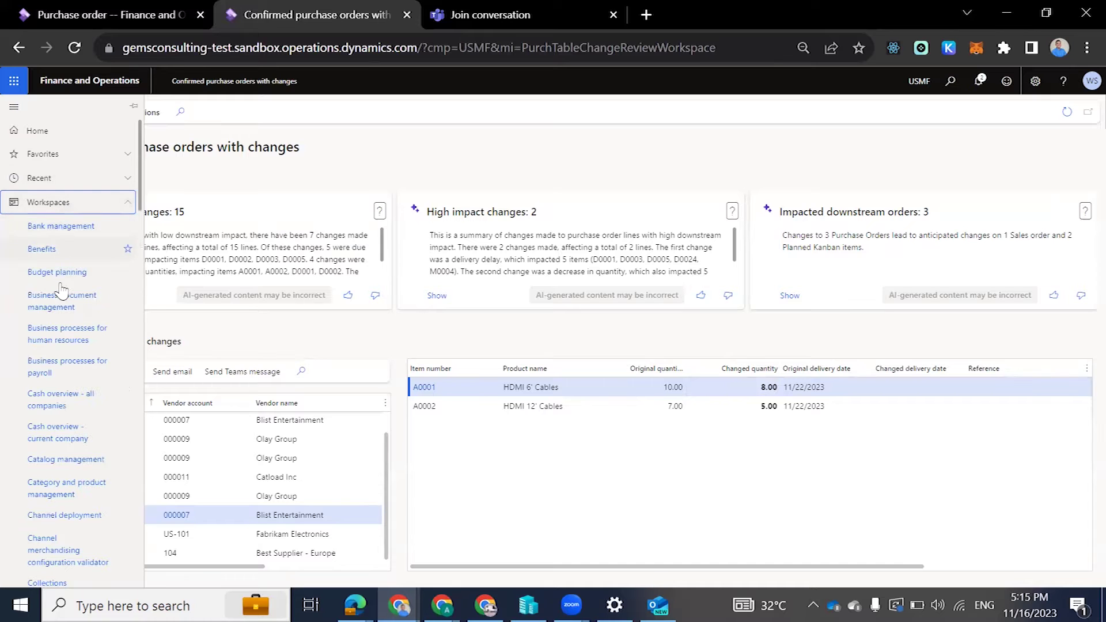
scroll(56, 455, down, 7)
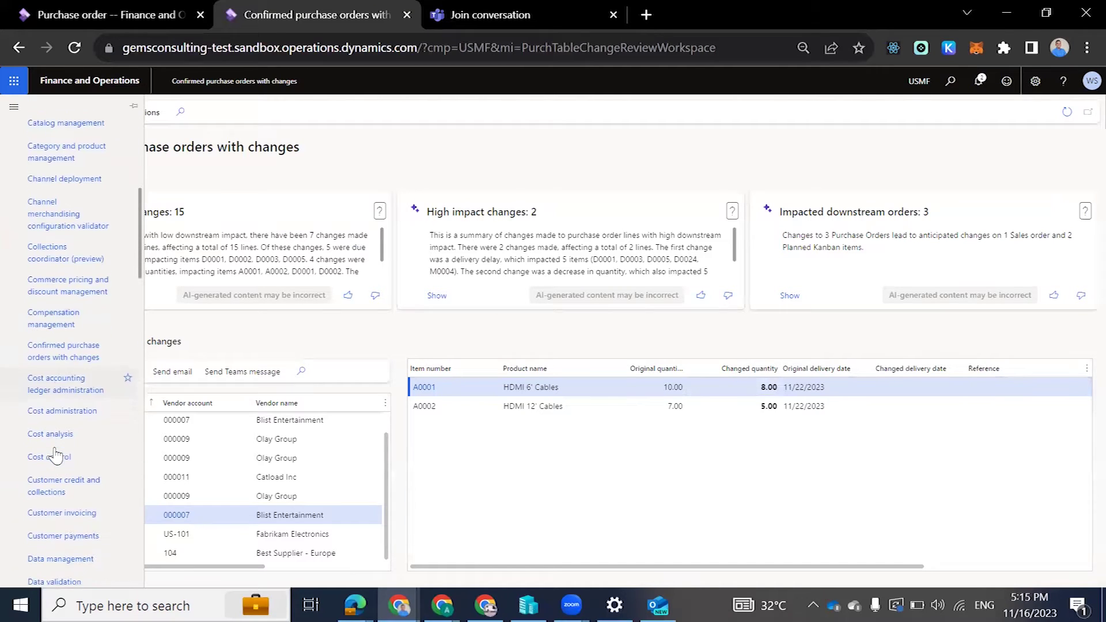
scroll(55, 455, down, 4)
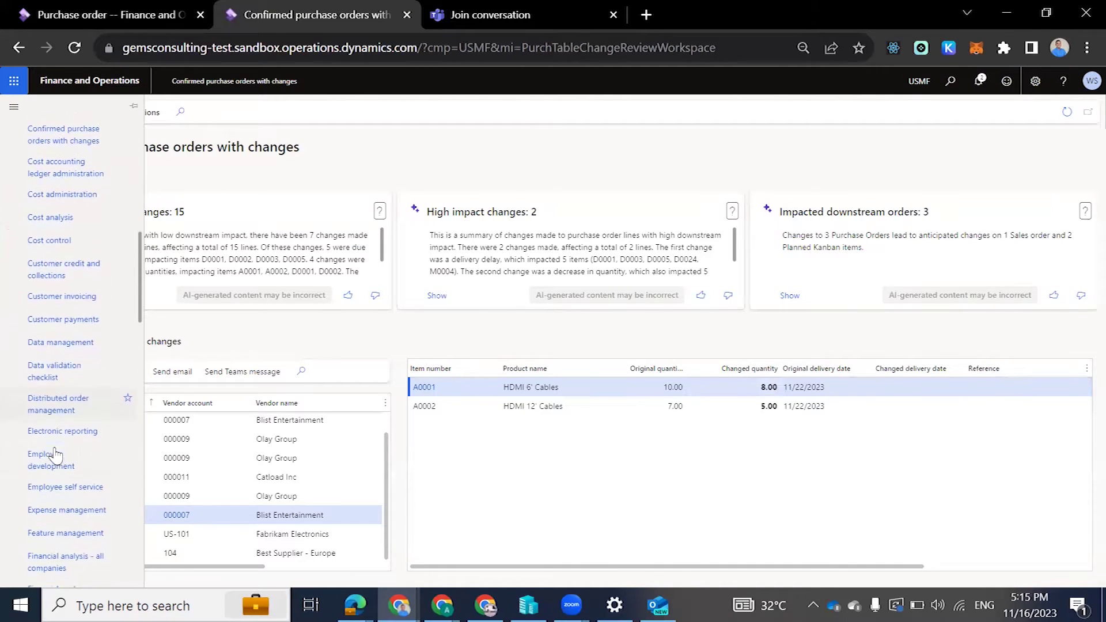
click(55, 530)
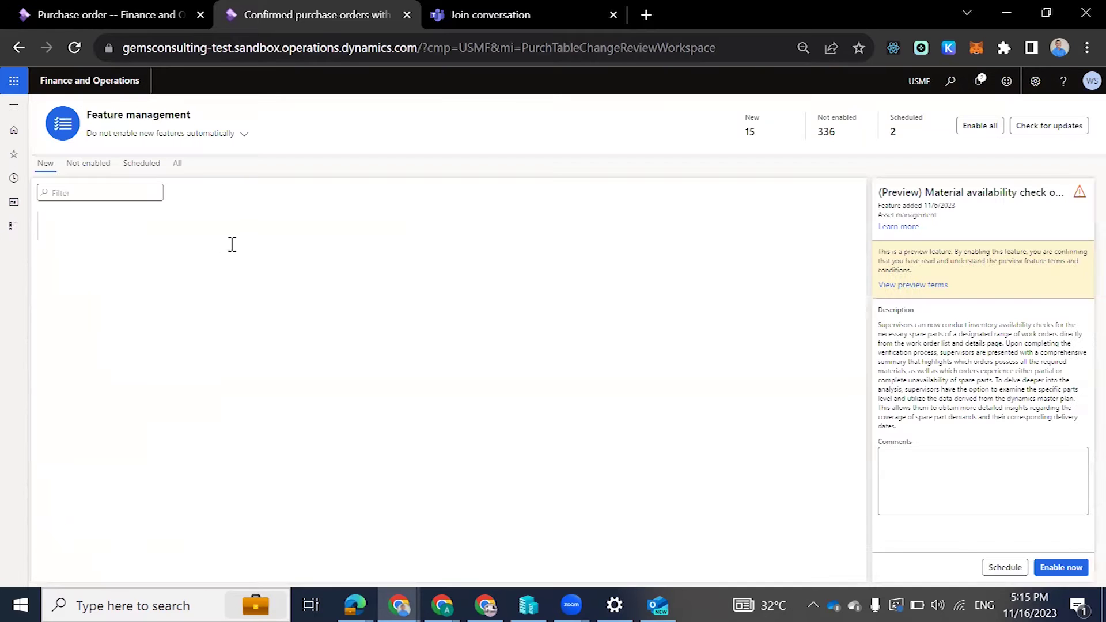
- Filter all features by 'Enable', confirm the Review changes feature is enabled, then return to the dashboard
click(178, 163)
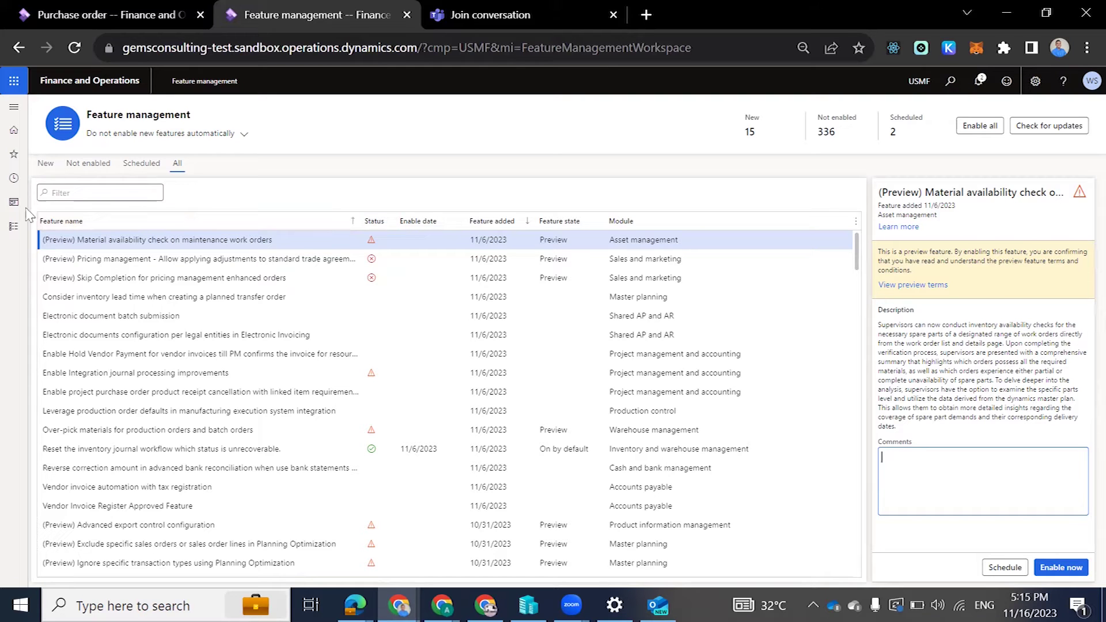
click(253, 228)
text(Enable)
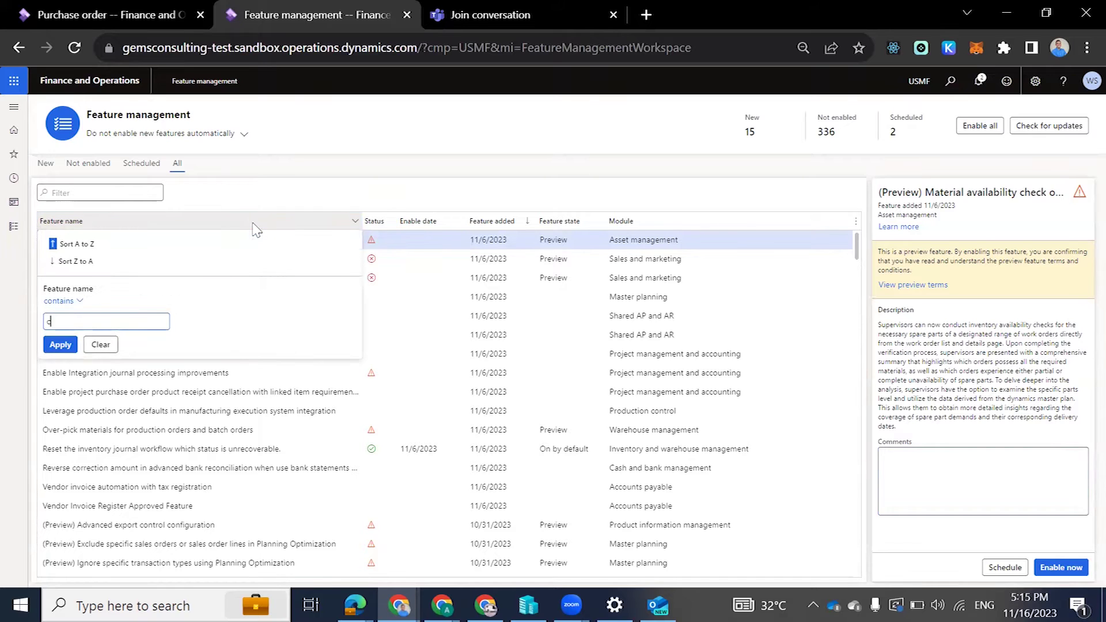
key(Return)
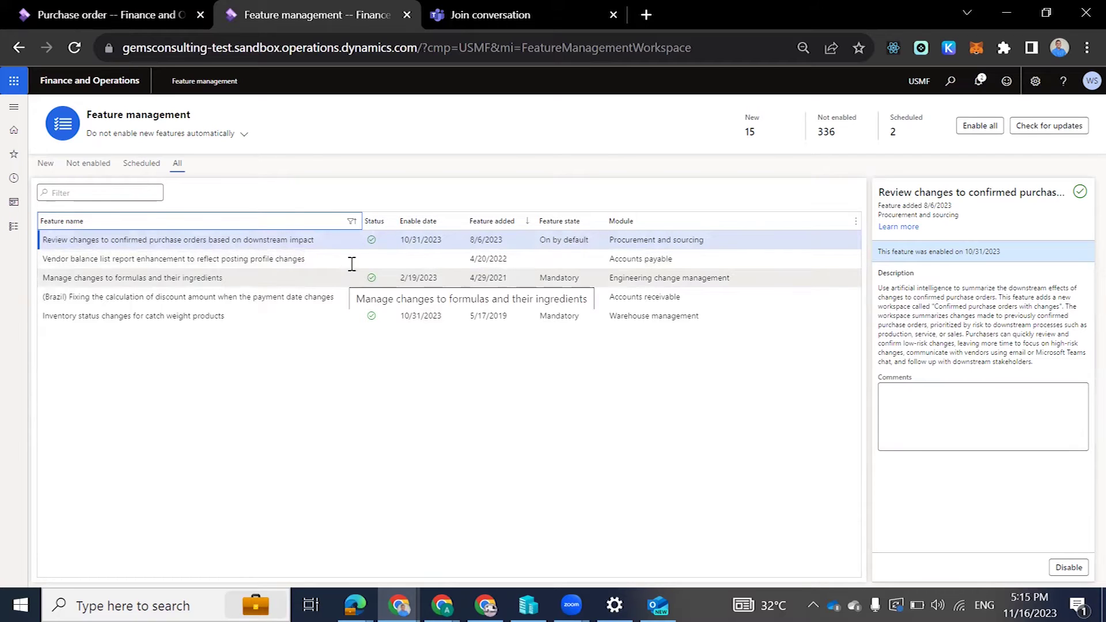
click(384, 241)
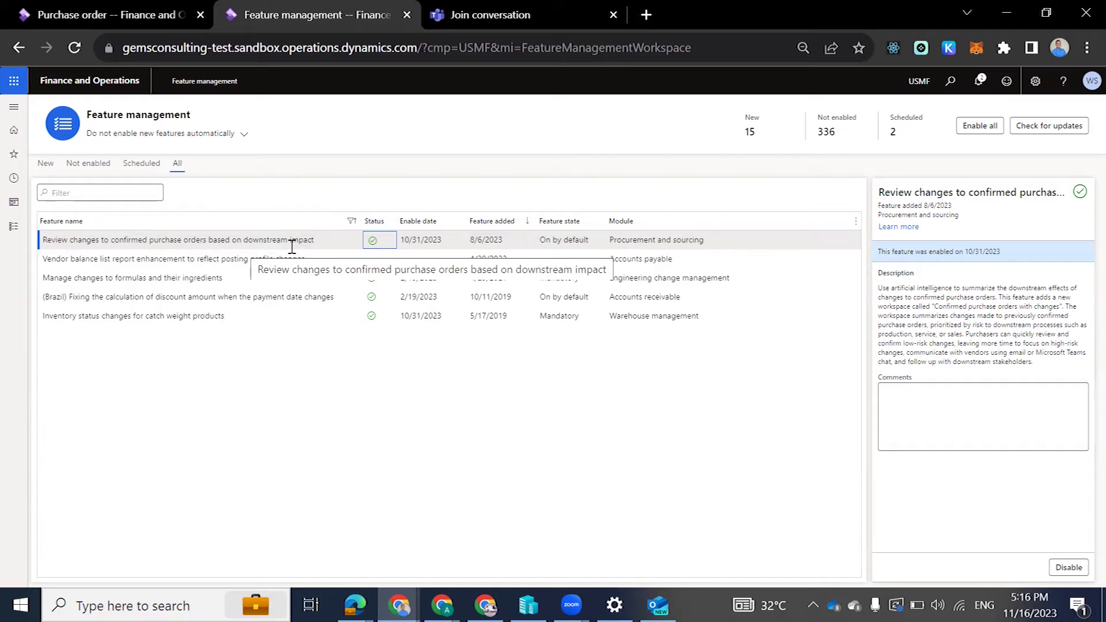
click(83, 94)
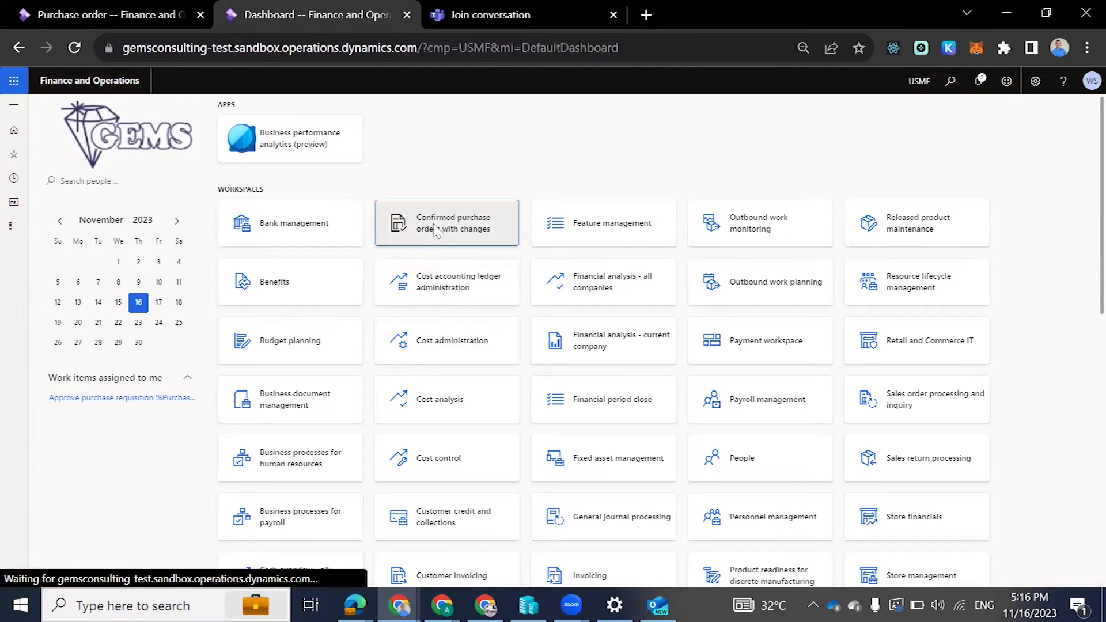
- Return to purchase order 00000876 and check its HDMI cable line quantities of 8.00 and 5.00
click(122, 19)
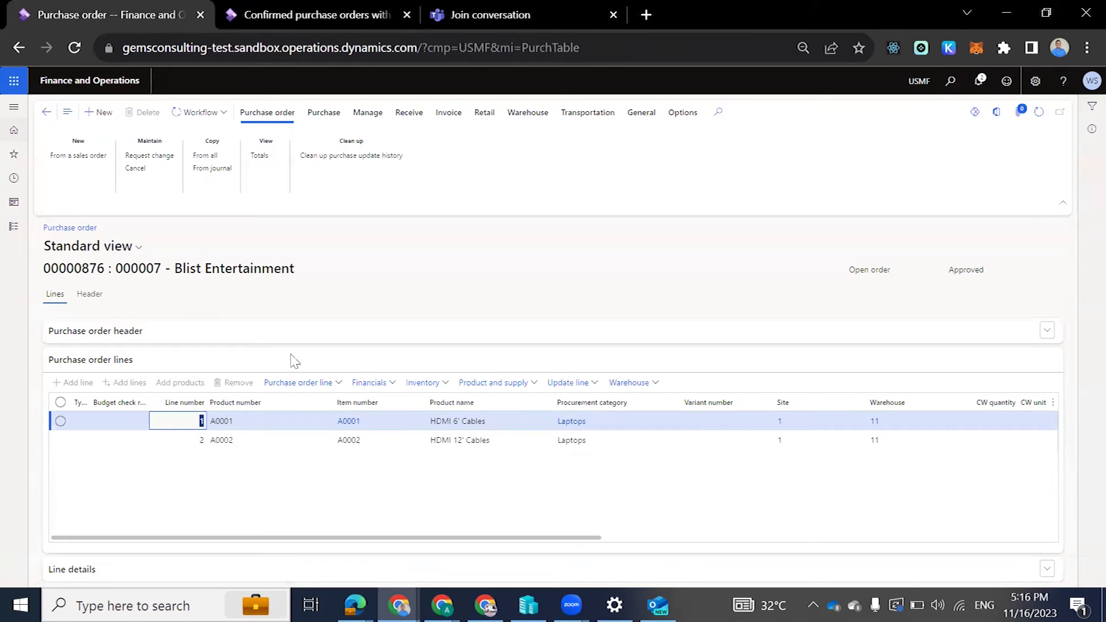
scroll(727, 508, right, 5)
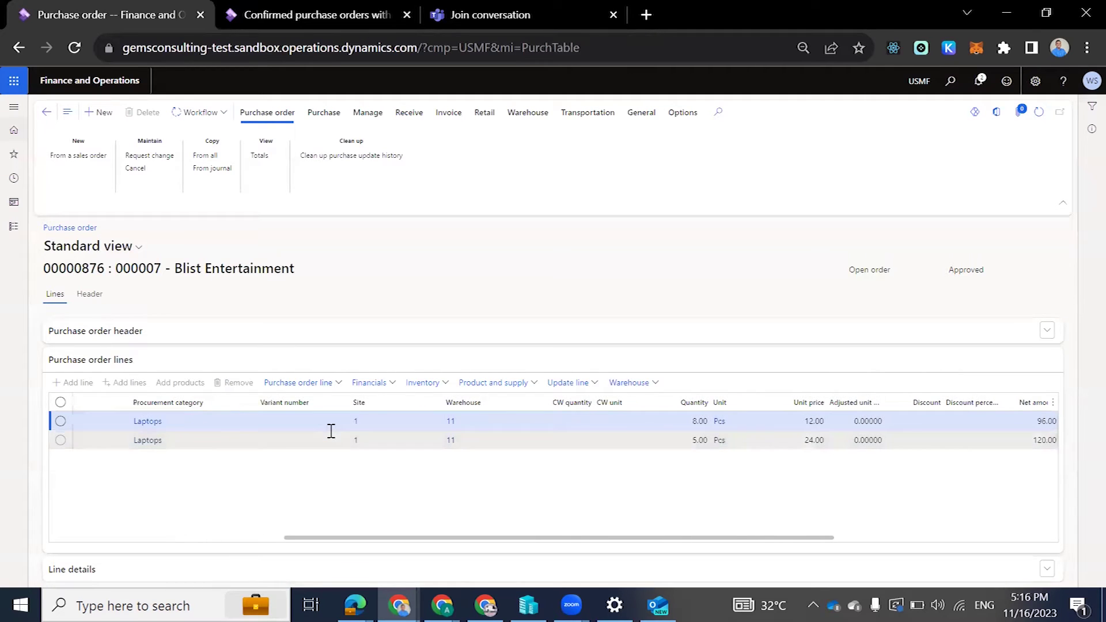
scroll(331, 431, left, 3)
scroll(299, 429, left, 1)
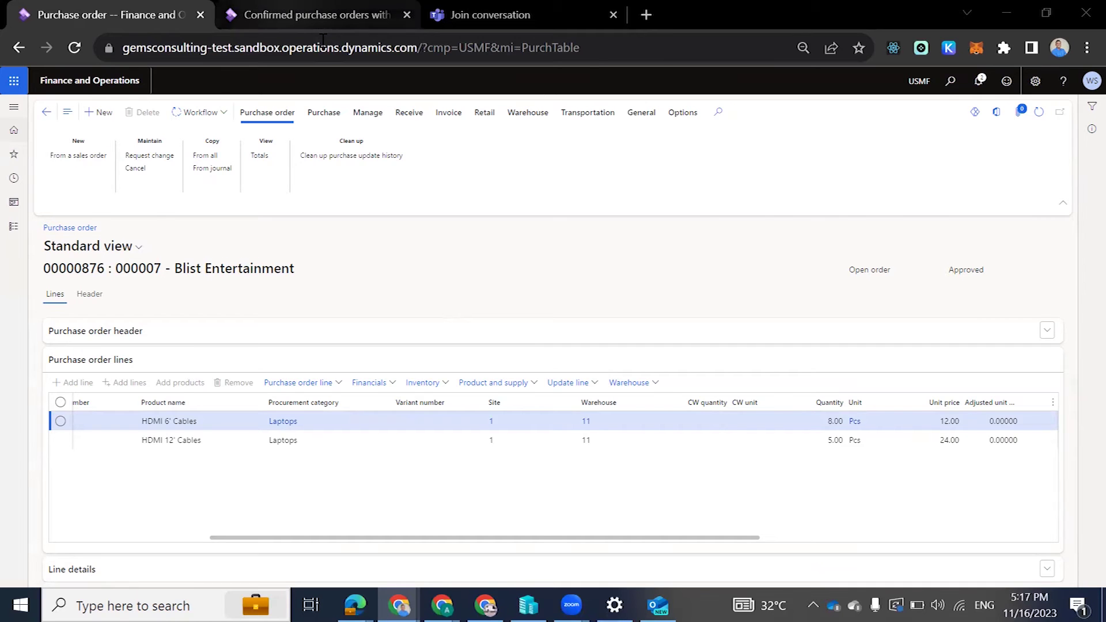
- Select order 00000876 in the Confirmed purchase orders with changes workspace to list its HDMI line changes
click(320, 18)
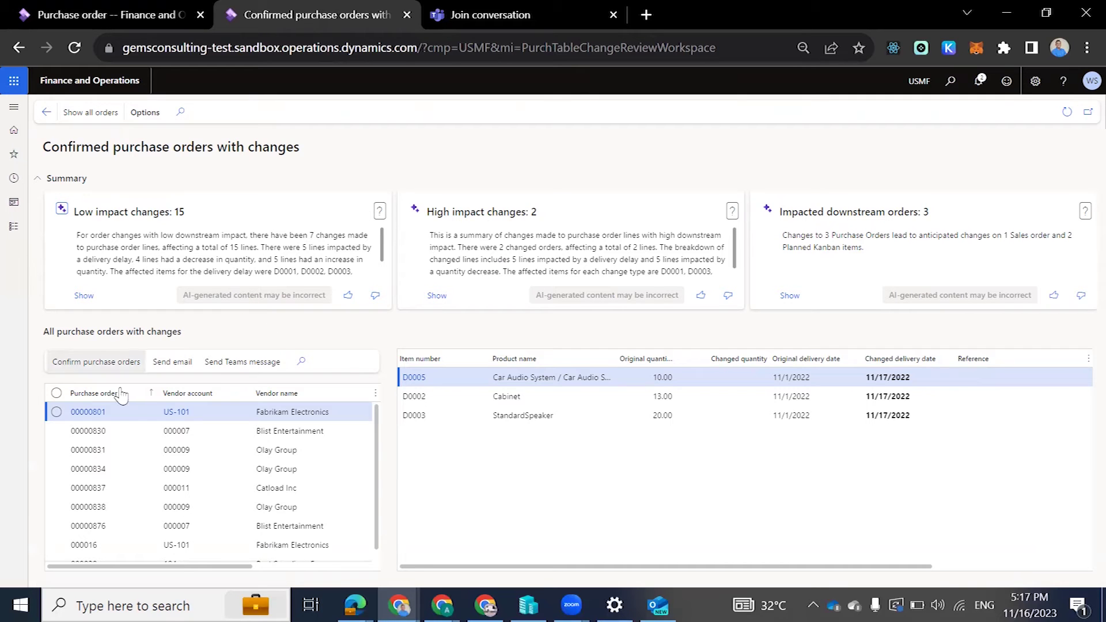
click(93, 525)
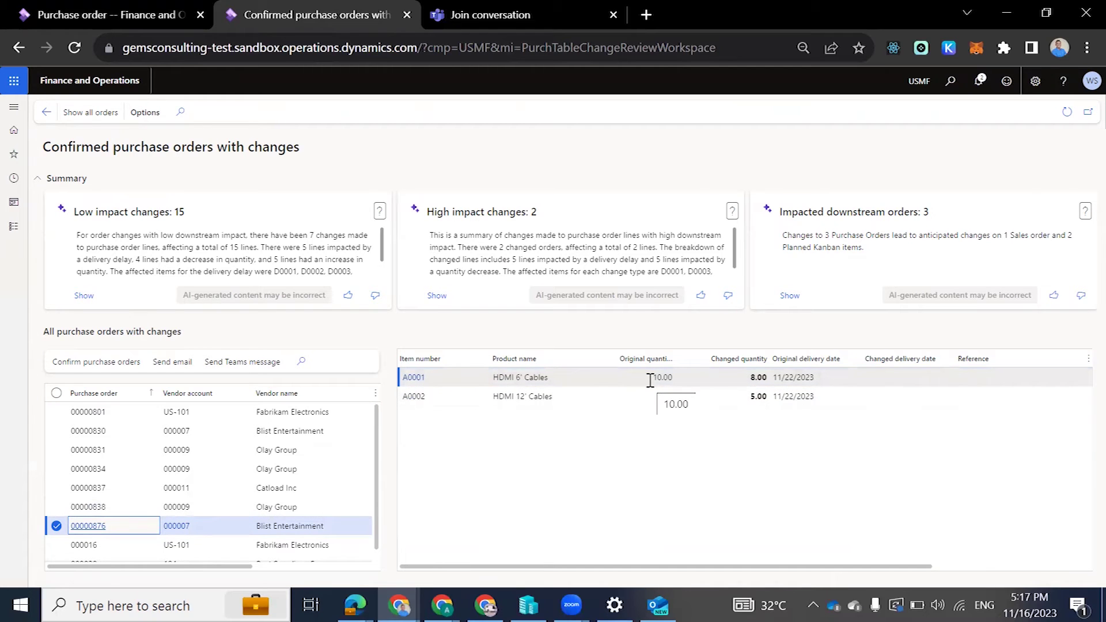
click(744, 378)
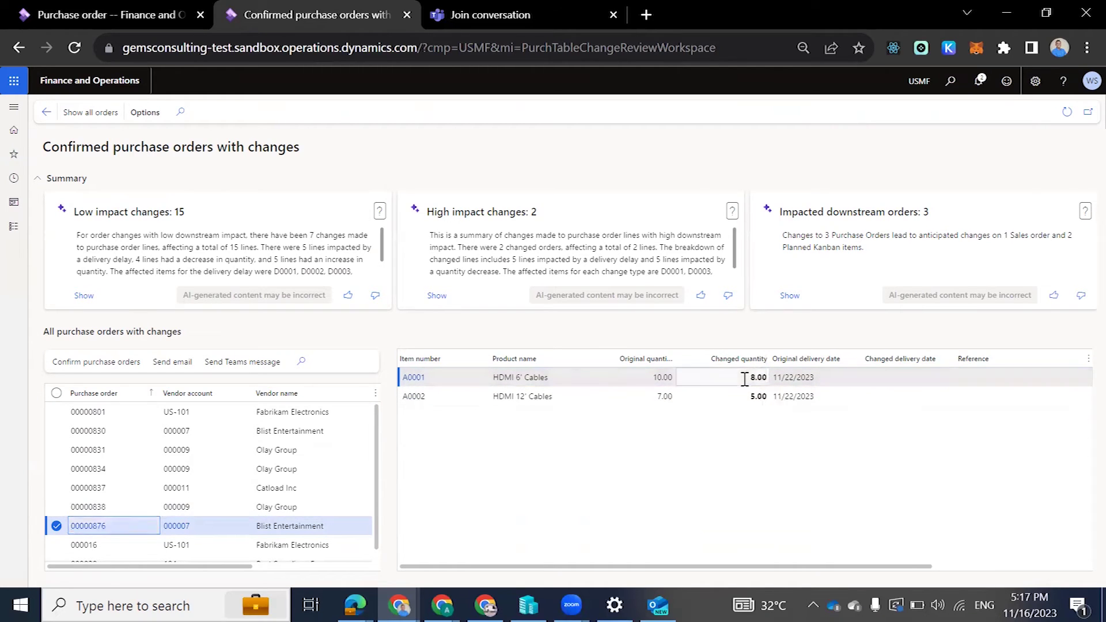
click(649, 396)
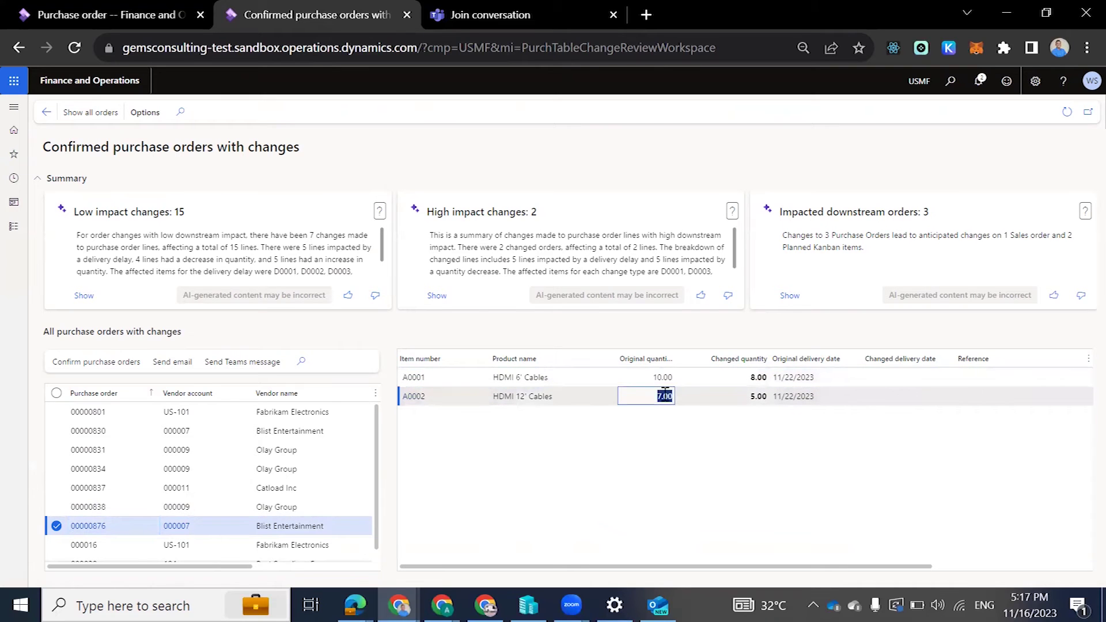
click(752, 396)
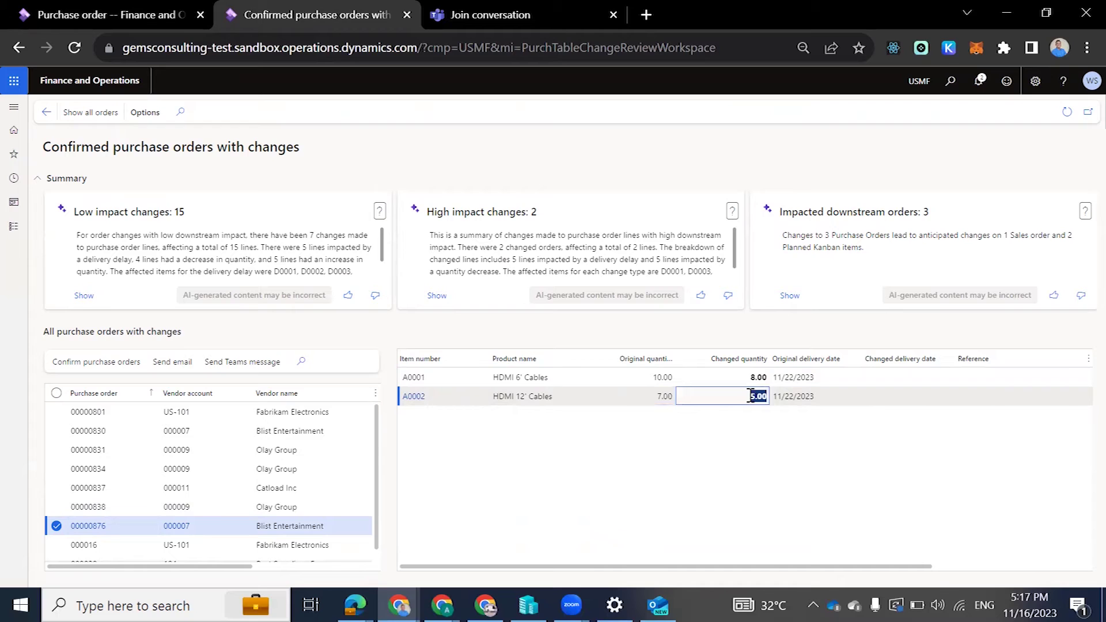
click(747, 441)
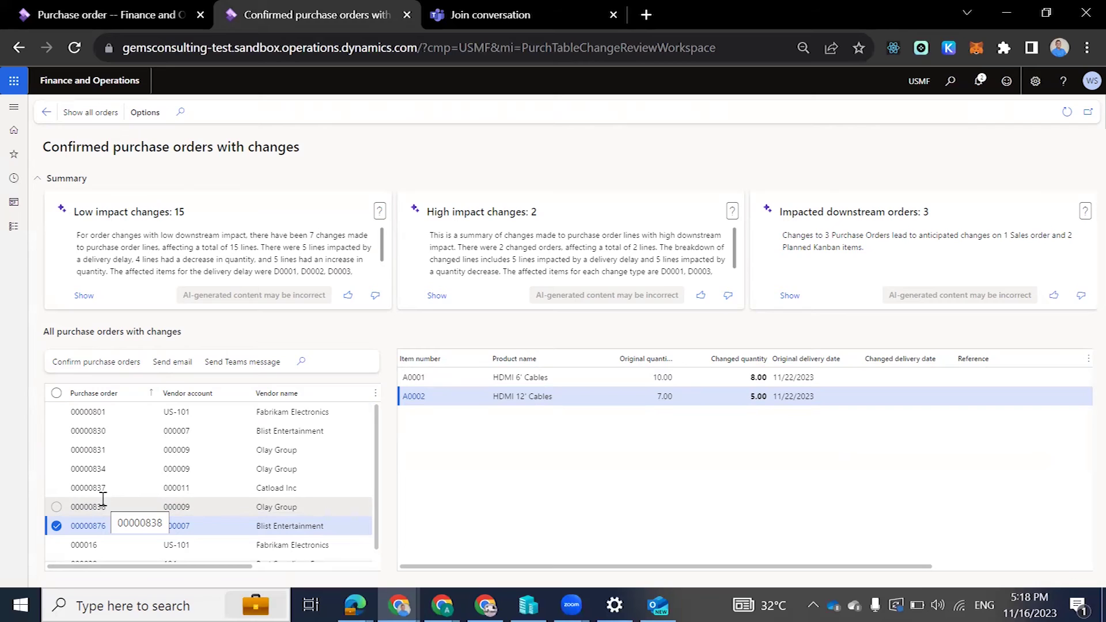
- Create an AI-generated vendor email, 'Changes for order 00000876', from the purchase orders pane
click(187, 364)
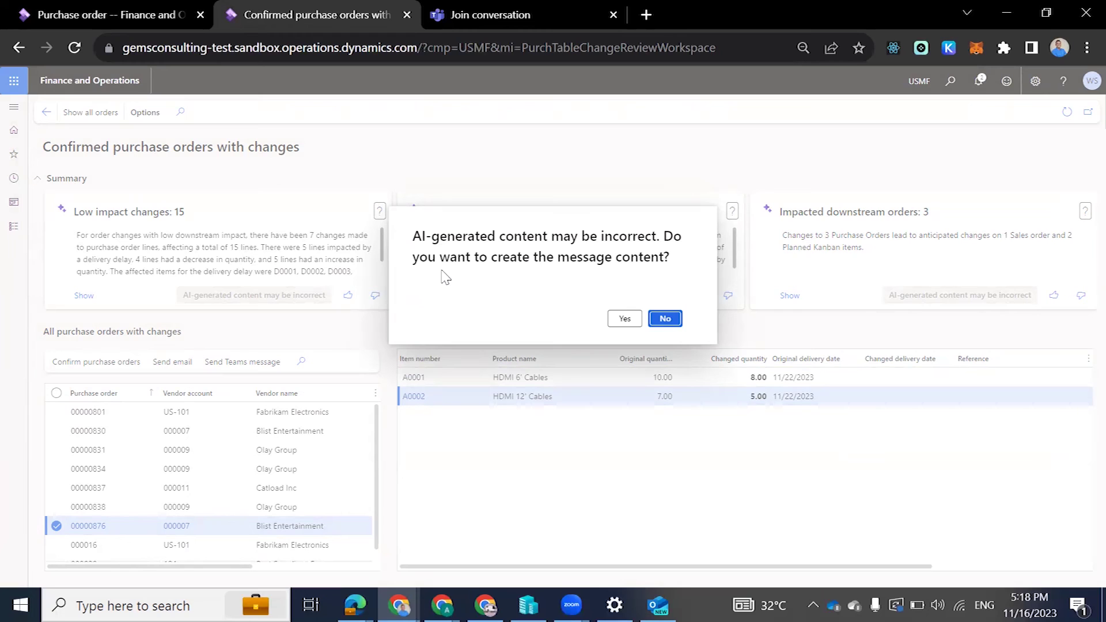
click(627, 323)
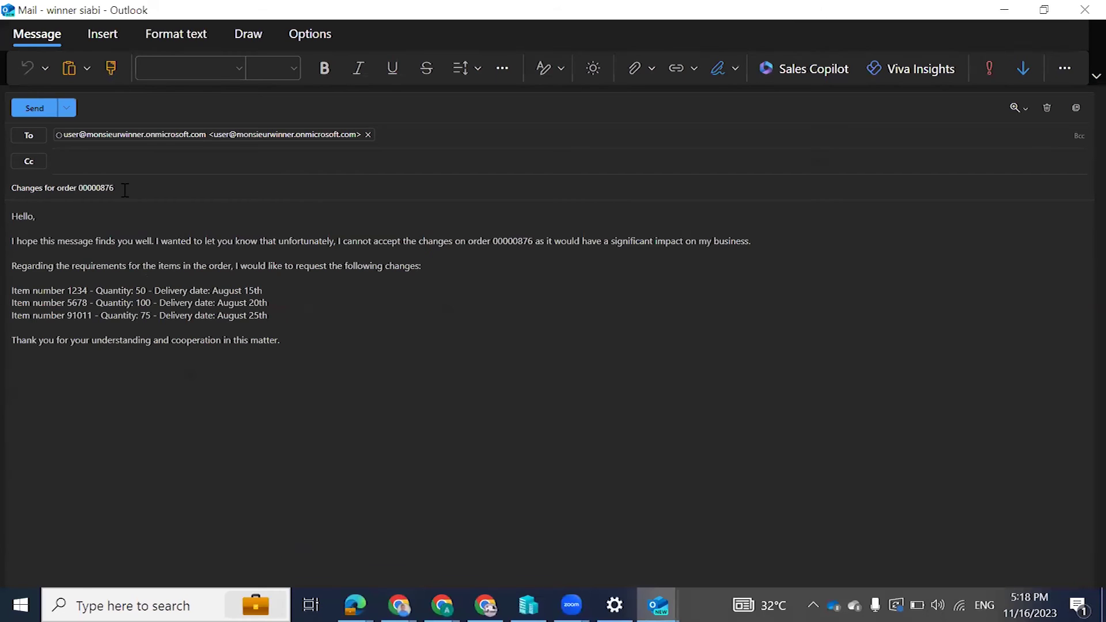
- Delete the third item line (91011) from the email body
drag(114, 188, 103, 190)
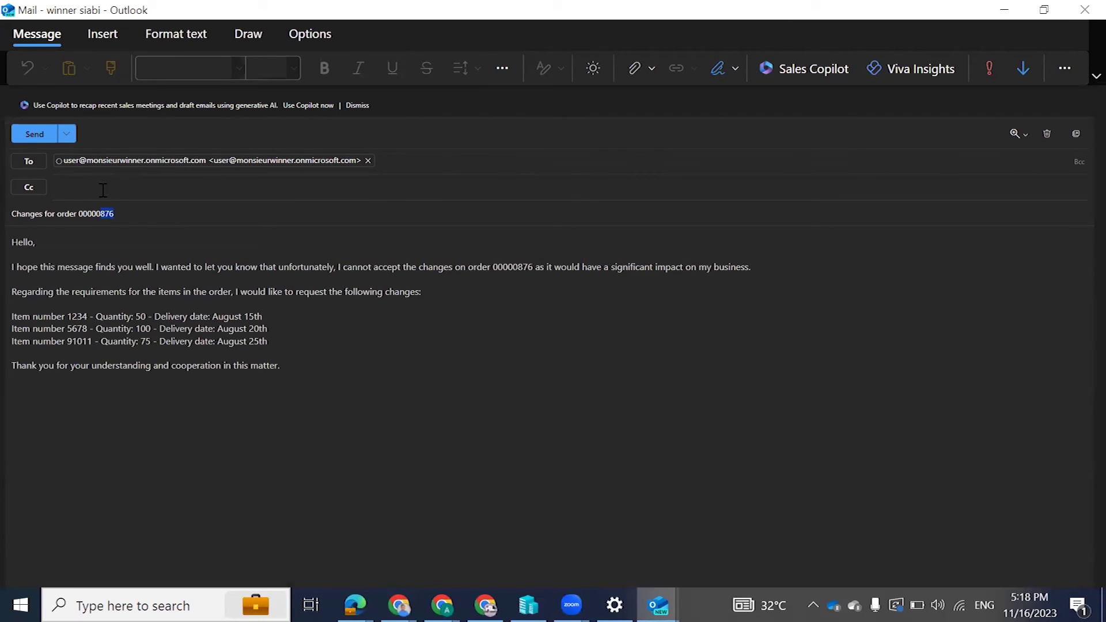
click(130, 241)
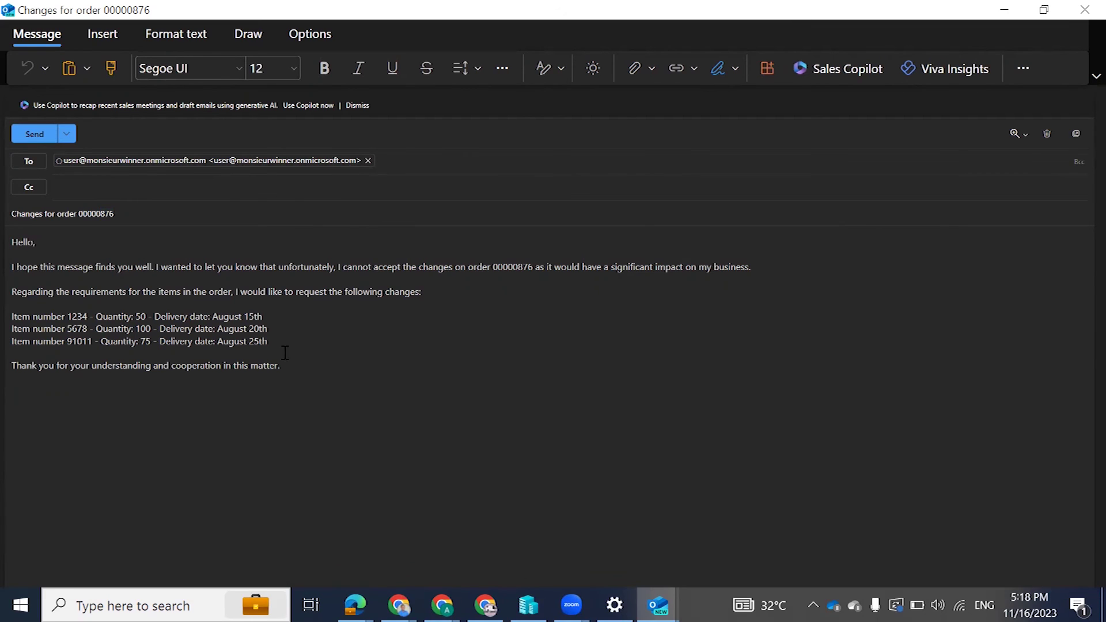
drag(280, 344, 280, 331)
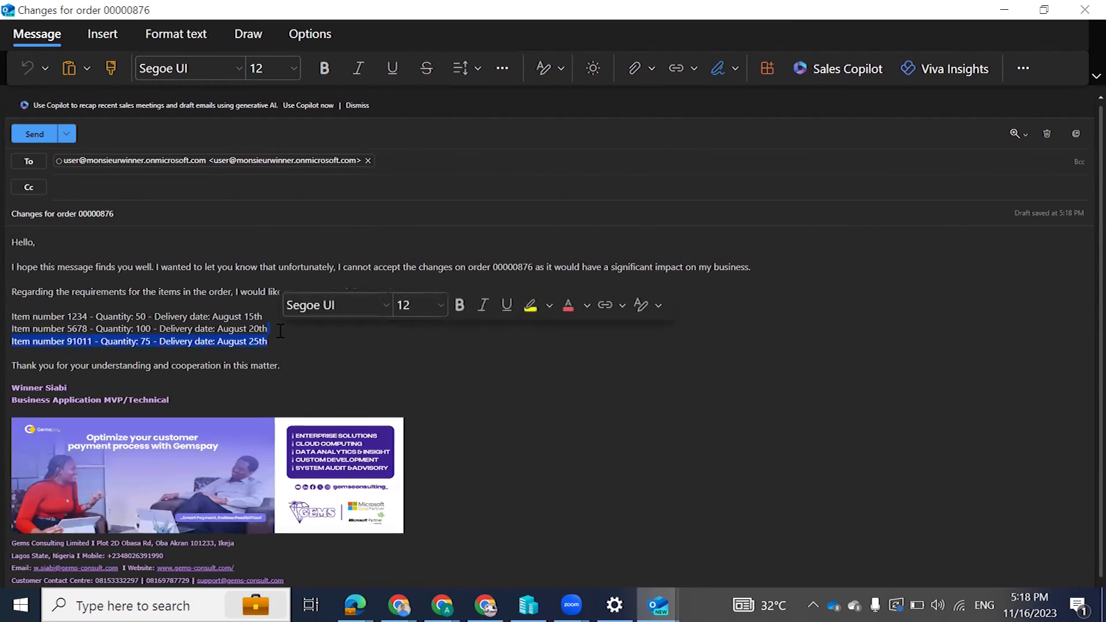
key(Delete)
- Replace item number 1234 with 'HDMI cable 6"', then return to Finance and Operations
double_click(73, 317)
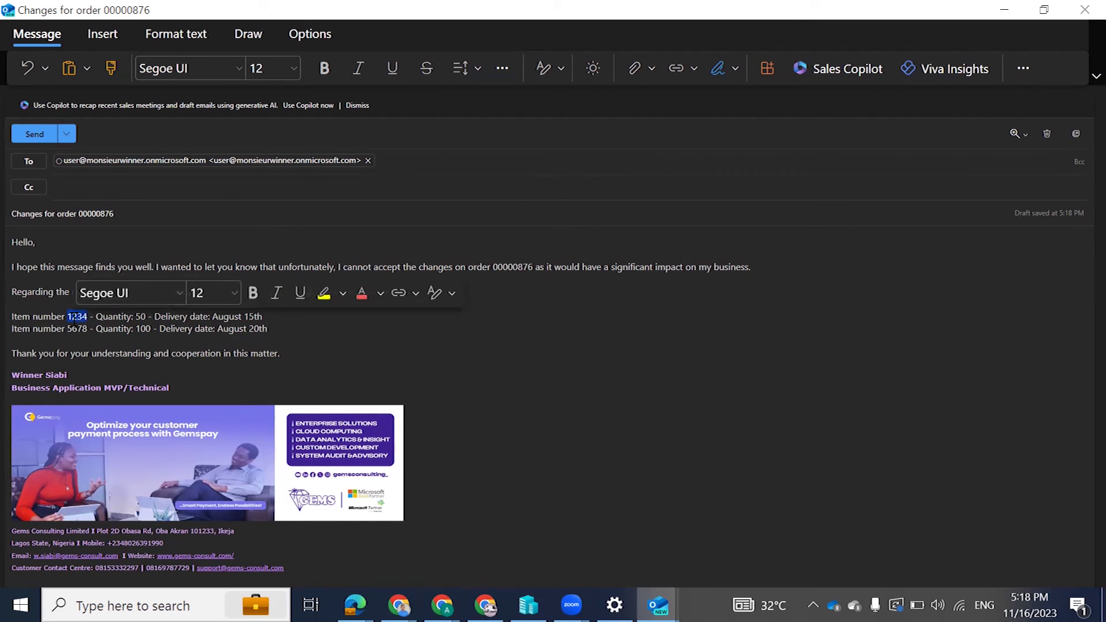
key(Delete)
text(HDMI)
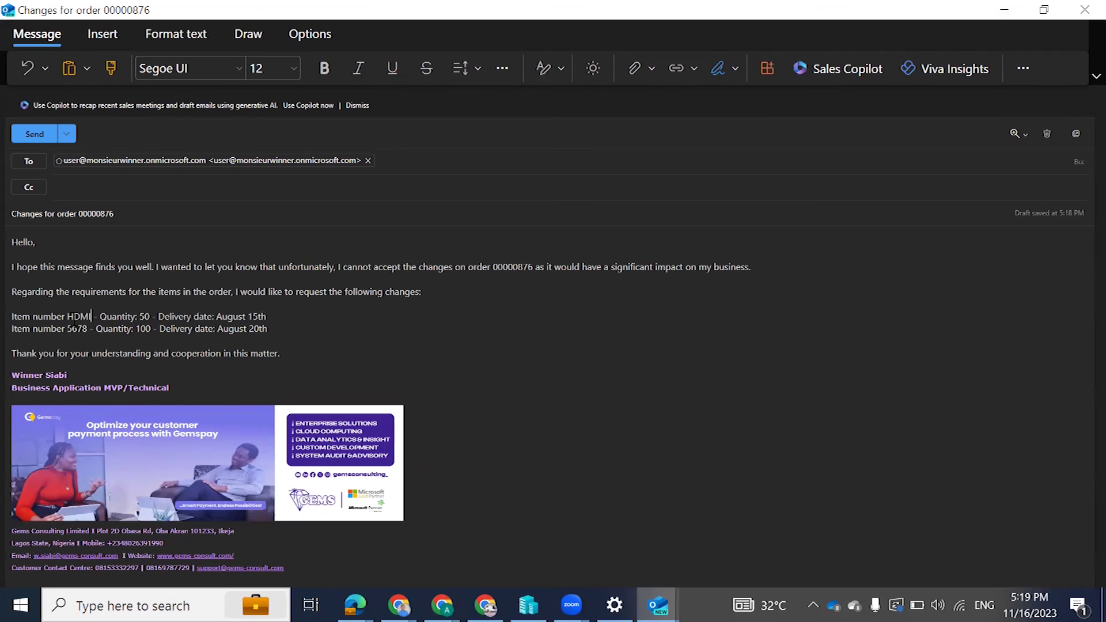
text( LK)
key(BackSpace)
key(BackSpace)
text(ad)
key(BackSpace)
key(BackSpace)
text(cable)
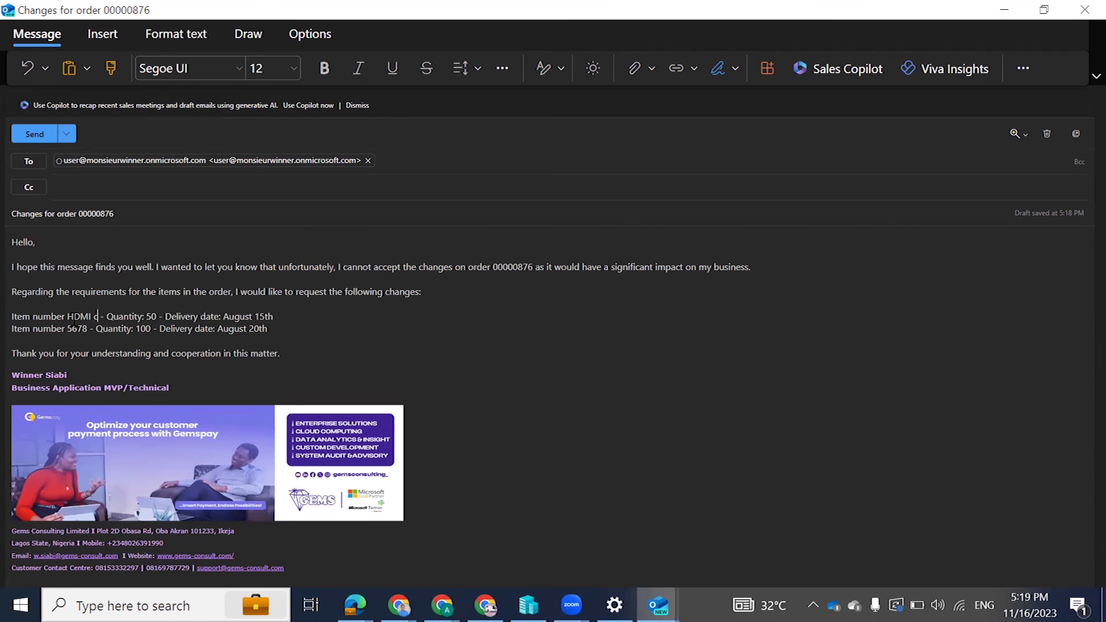
text( 6)
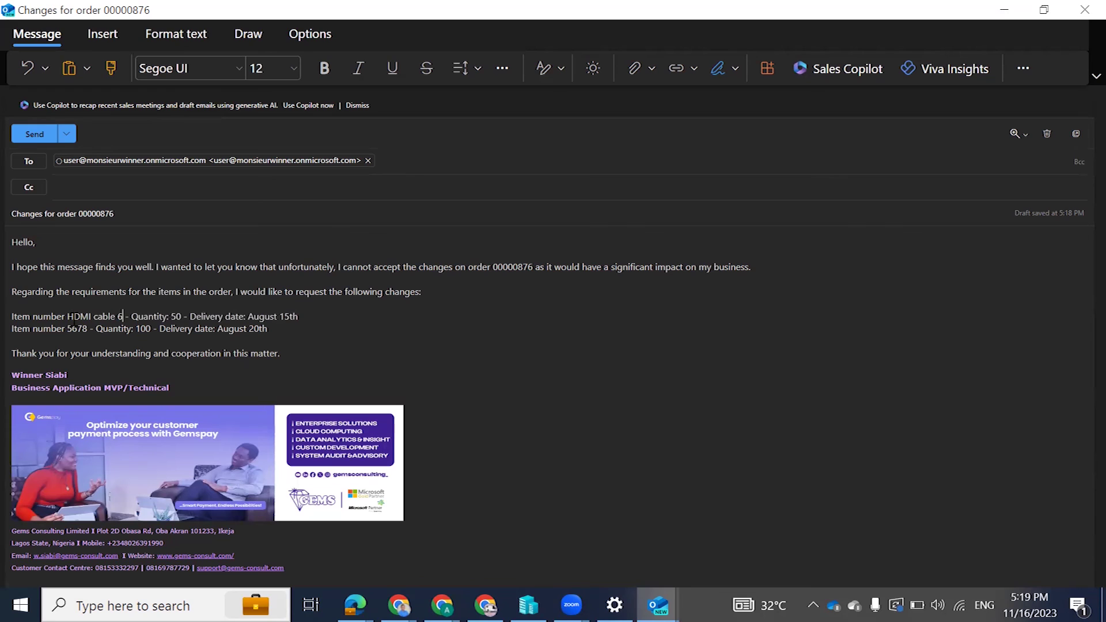
text(")
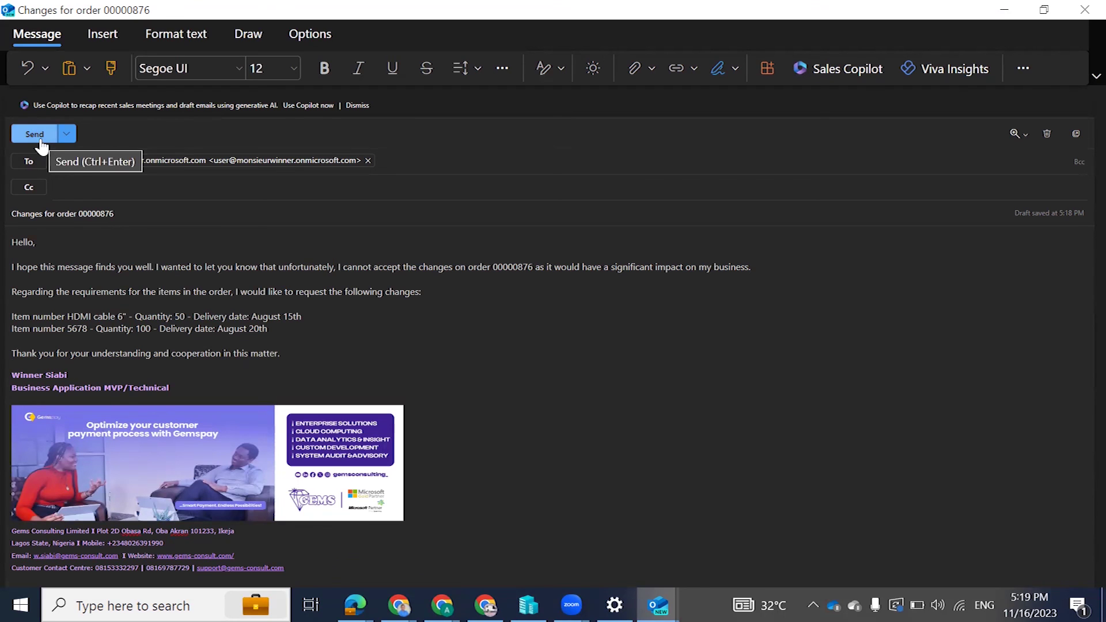
key(alt+Tab)
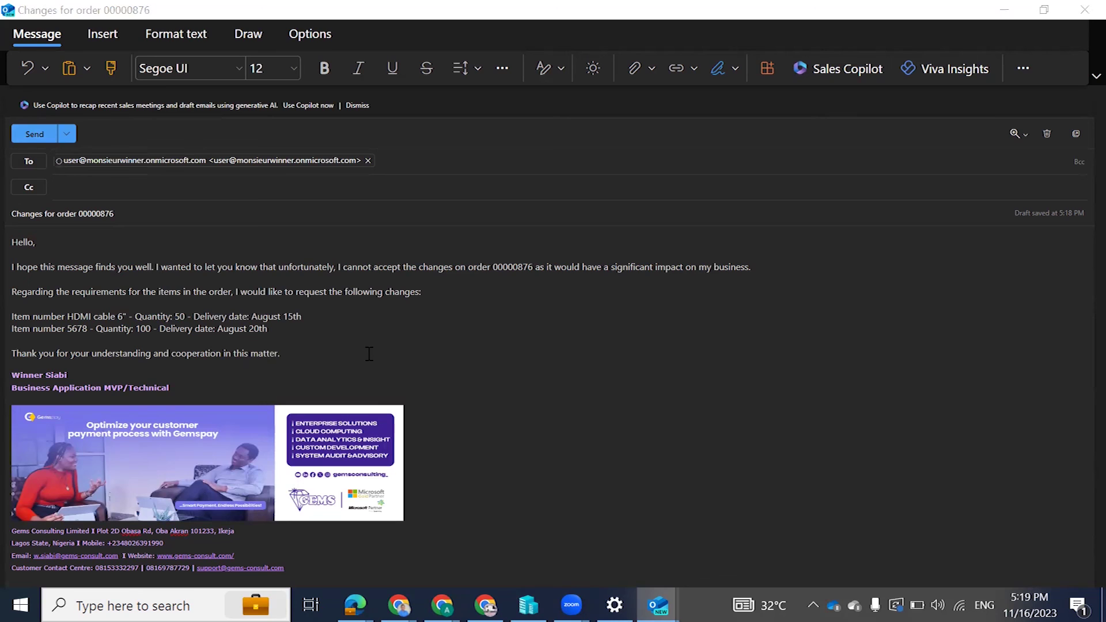
key(alt+Tab)
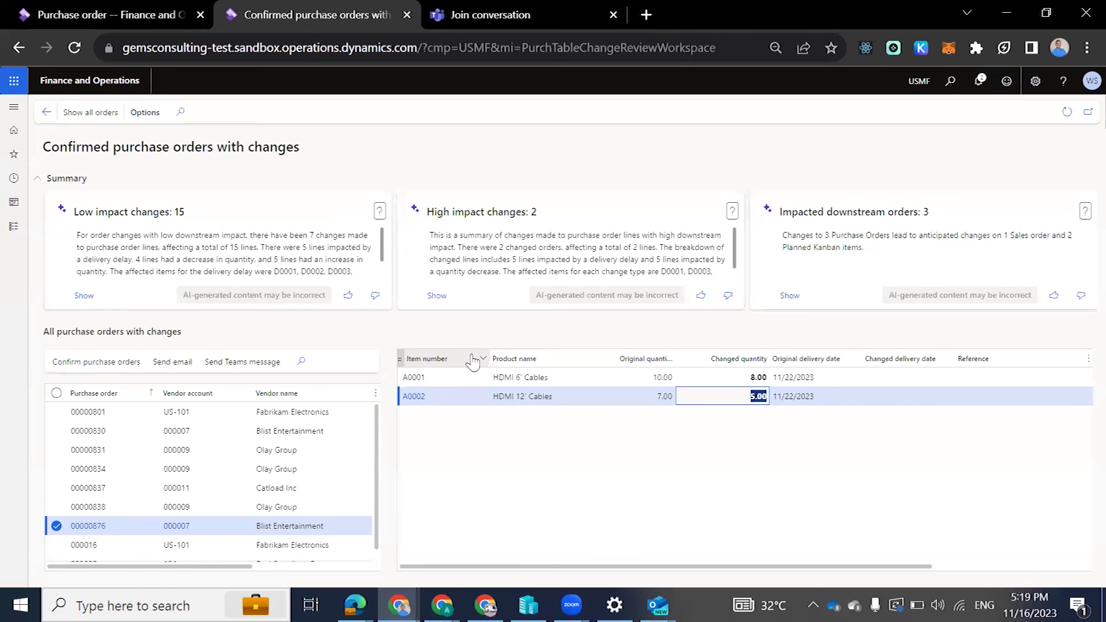
- Start a Teams message to the vendor about the selected order 00000876
click(228, 368)
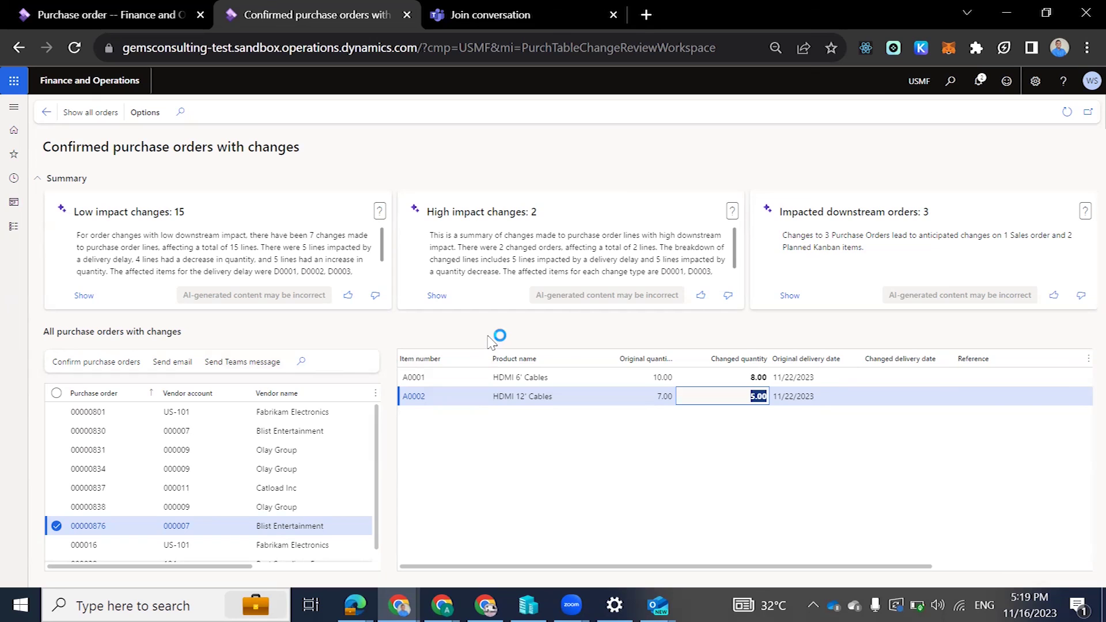